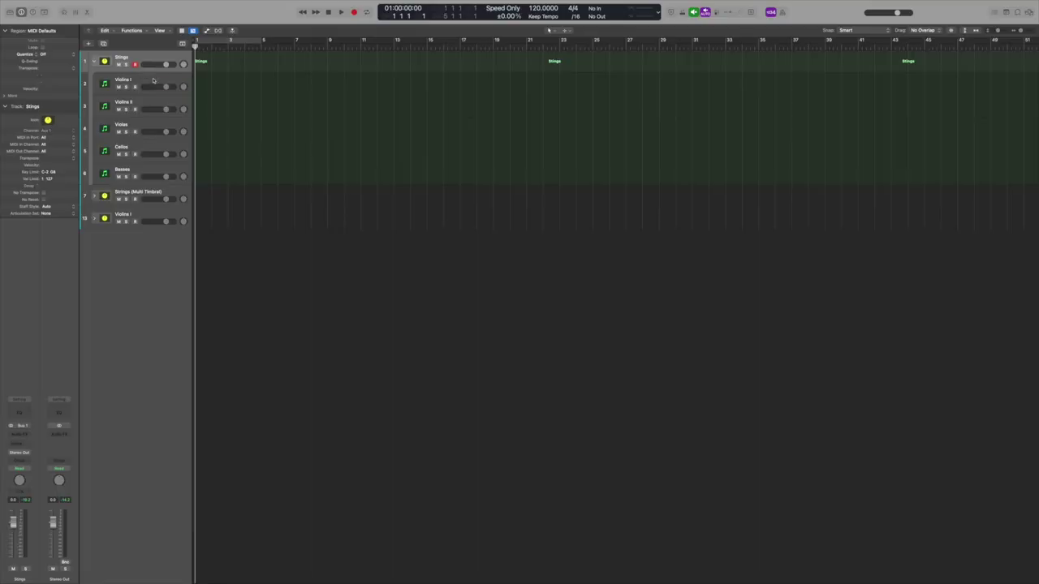
Inspect the Kontakt instrument on the Violins I track in the Strings stack and show the mixer
left_click(153, 79)
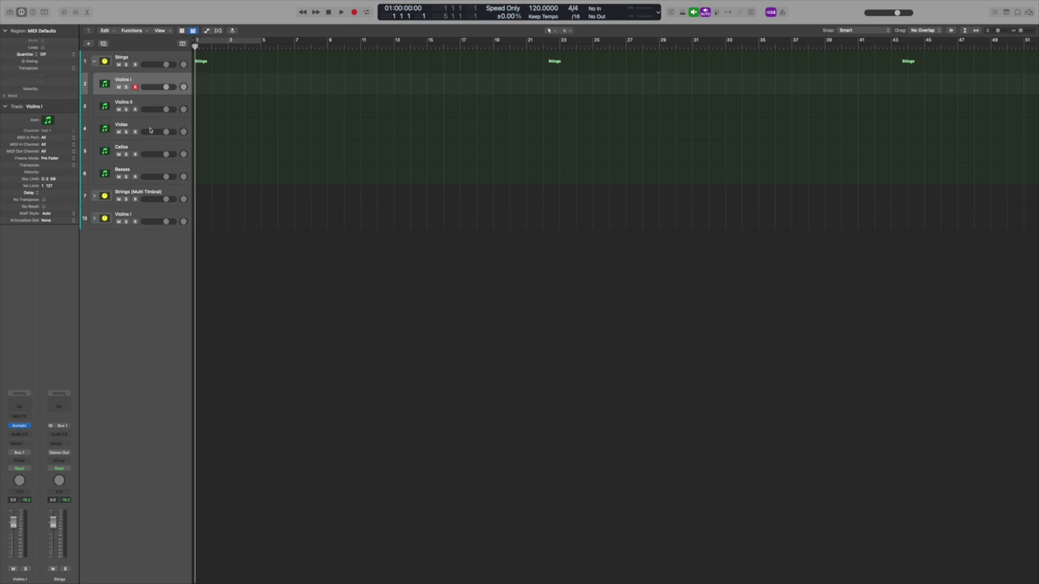
left_click(19, 427)
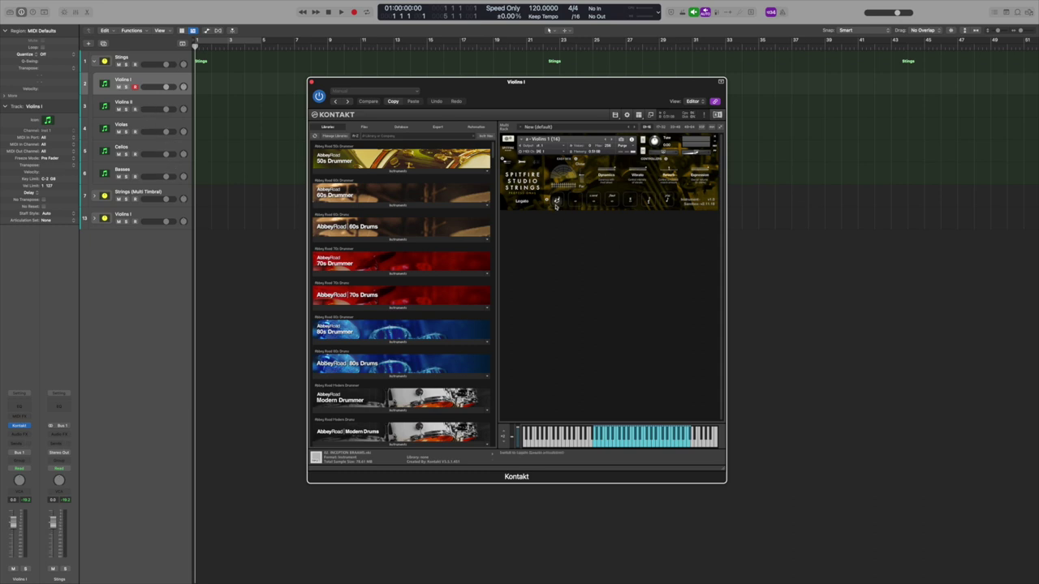
key("super+w")
key("x")
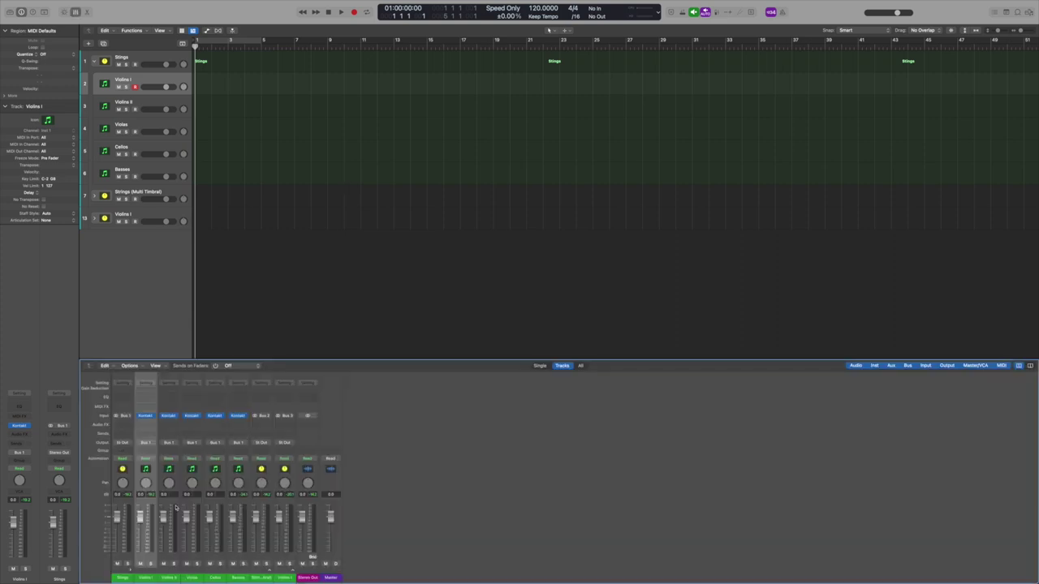
left_click(231, 557, "shift")
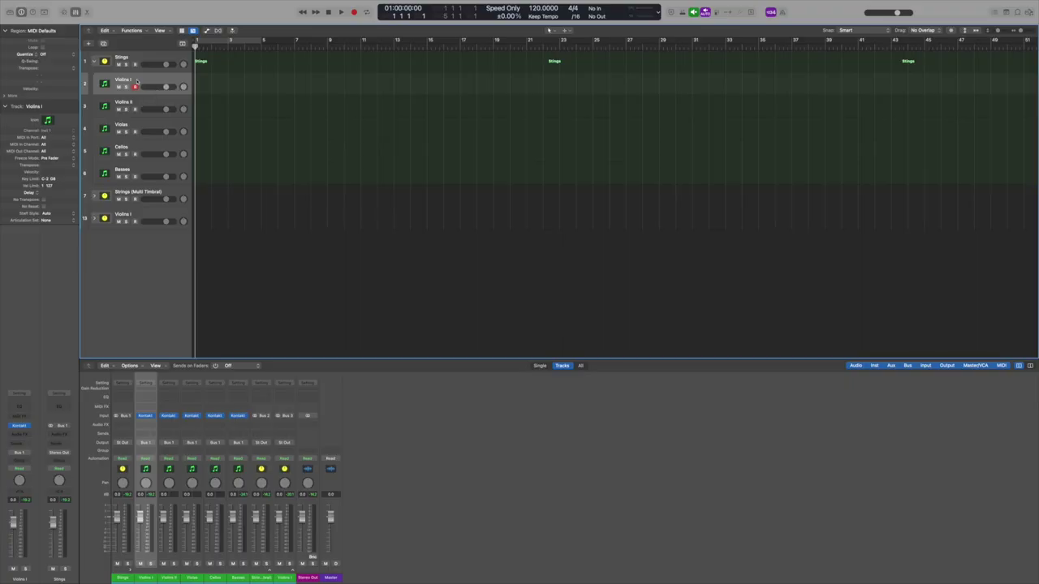
Duplicate the Violins I track and name the two tracks Violins I - Leg and Violins I - Stacc
key("super+d")
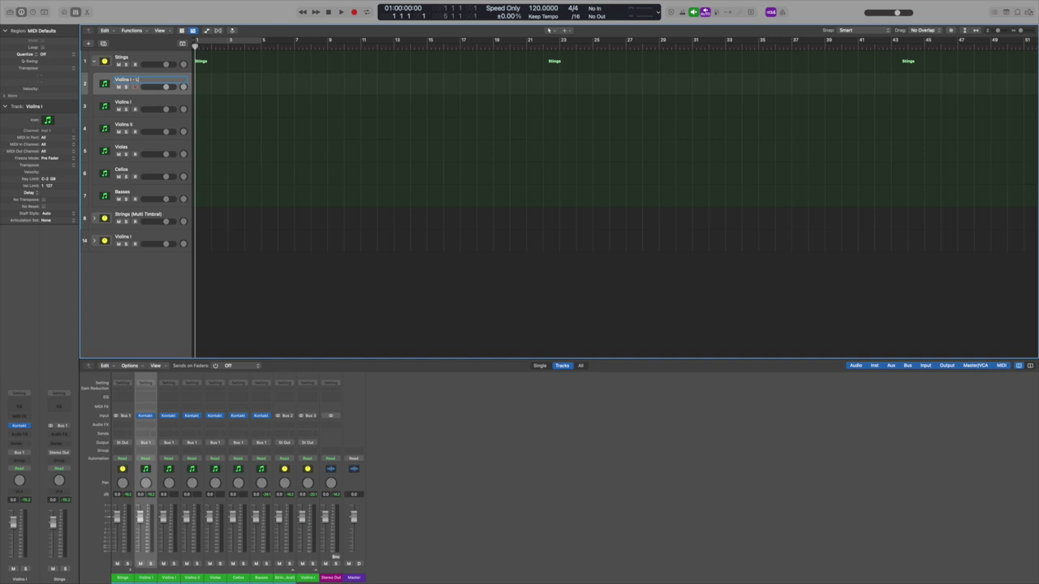
key("Tab")
key("Return")
Check Kontakt on the Violins I - Leg track and choose a short articulation in Kontakt on the Violins I - Stacc track
left_click(144, 415)
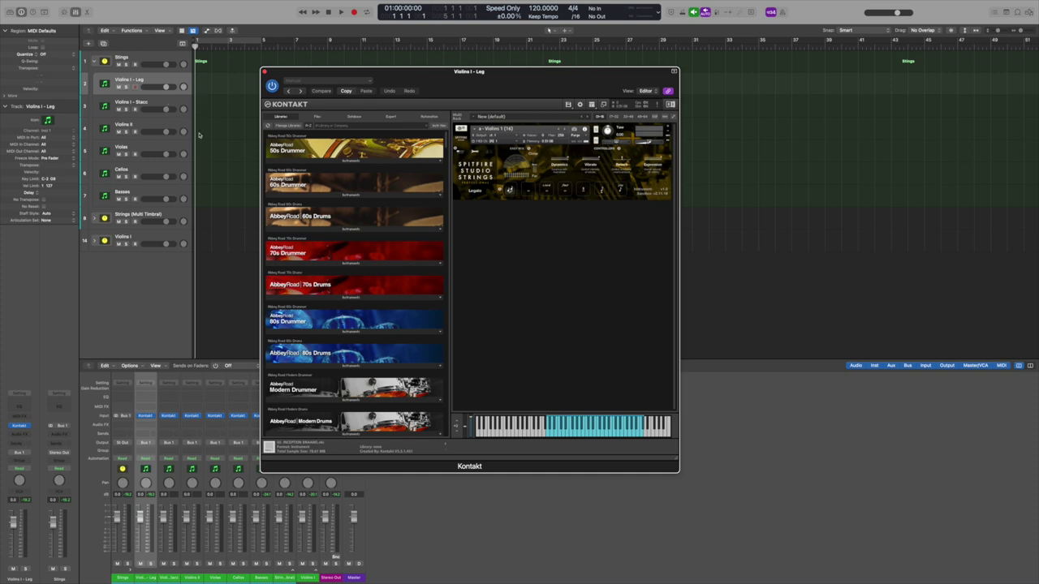
left_click(175, 105)
key("v")
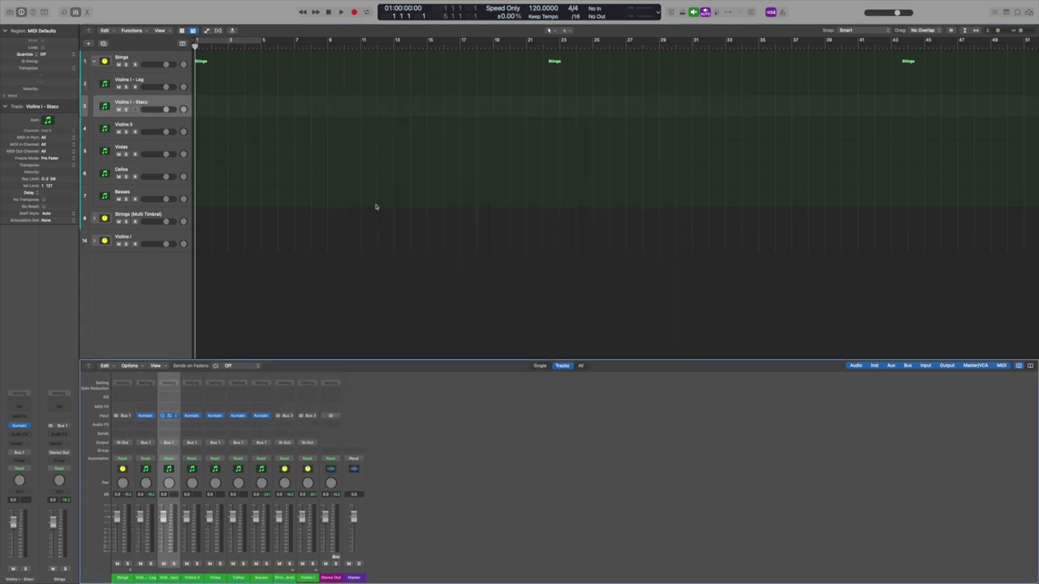
key("v")
left_click(603, 190)
key("v")
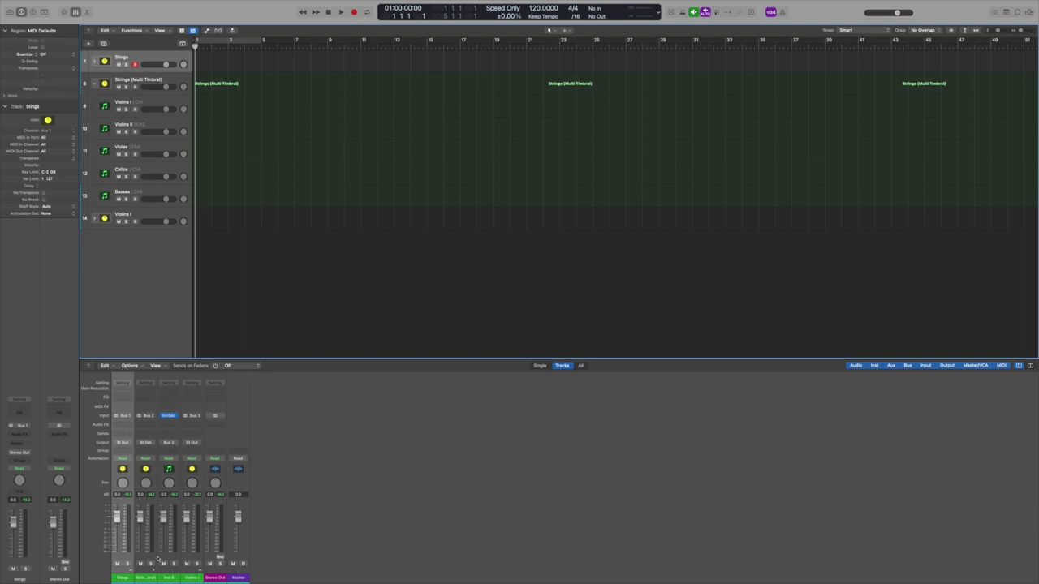
Review the string sections loaded in the Strings (Multi Timbral) stack's Kontakt instance and view the new-track options
left_click(162, 557)
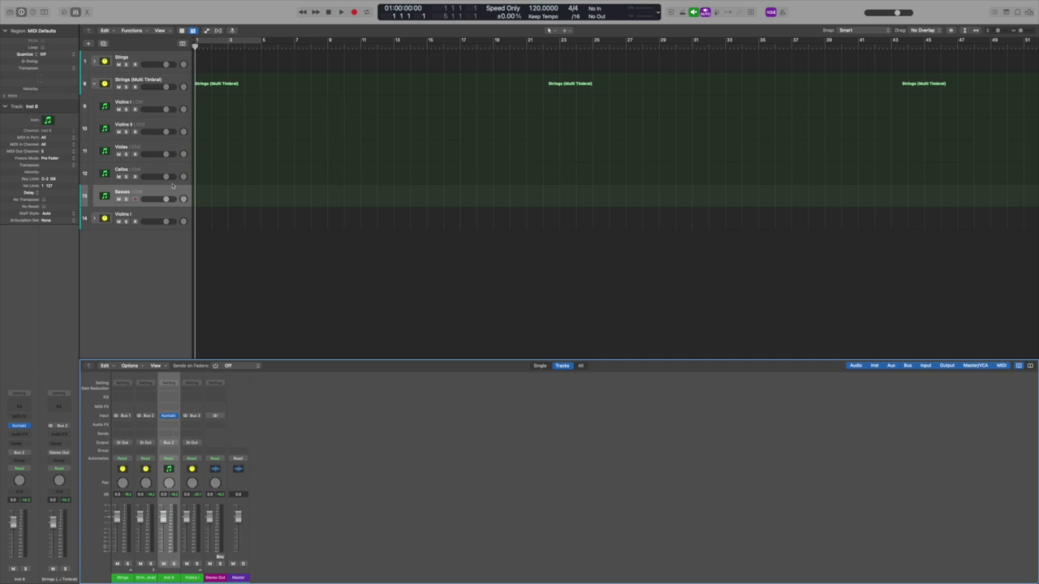
left_click(171, 419)
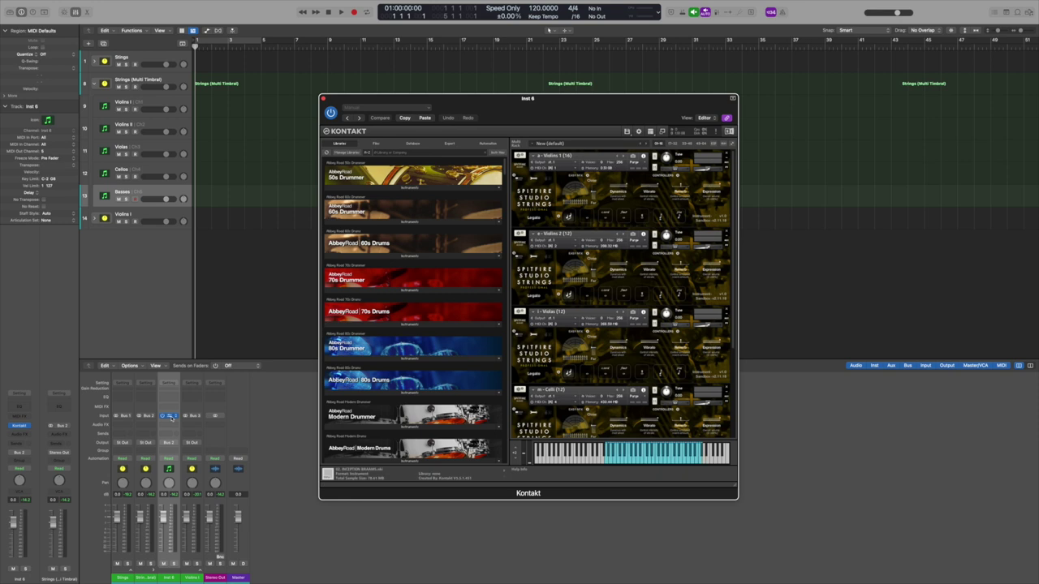
scroll(633, 257, "down", 5)
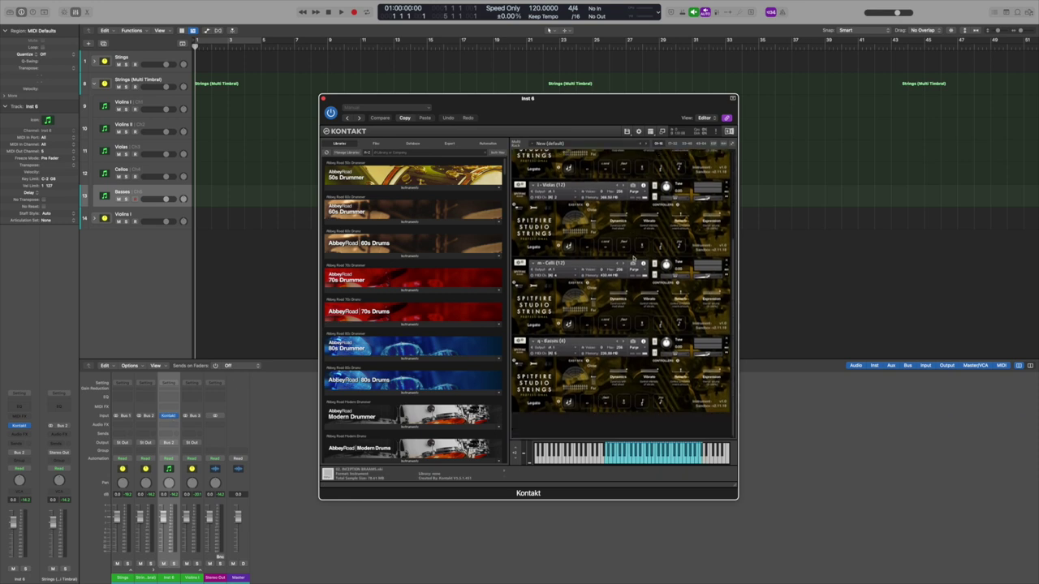
scroll(633, 258, "up", 3)
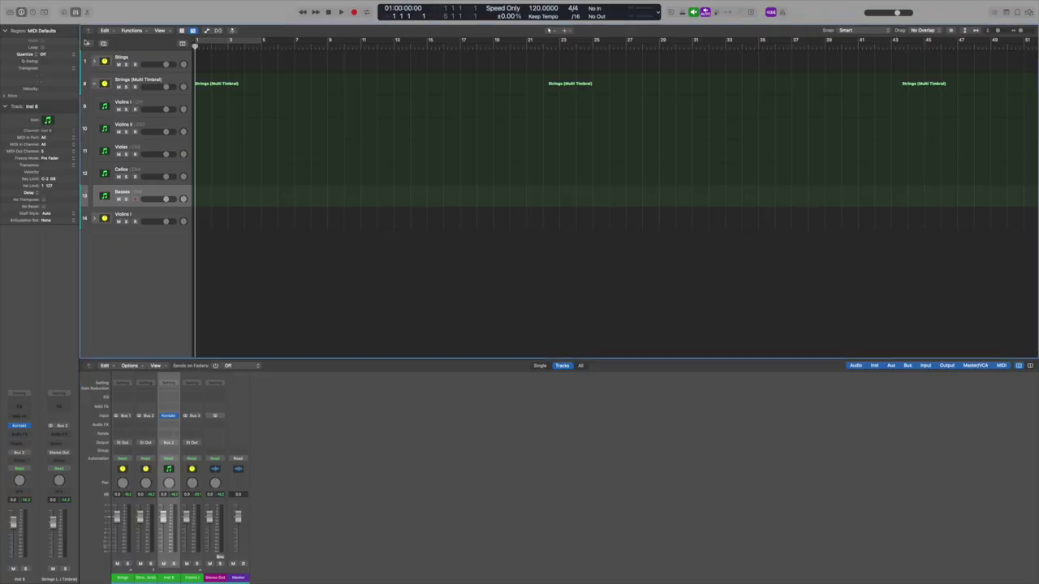
key("alt+super+n")
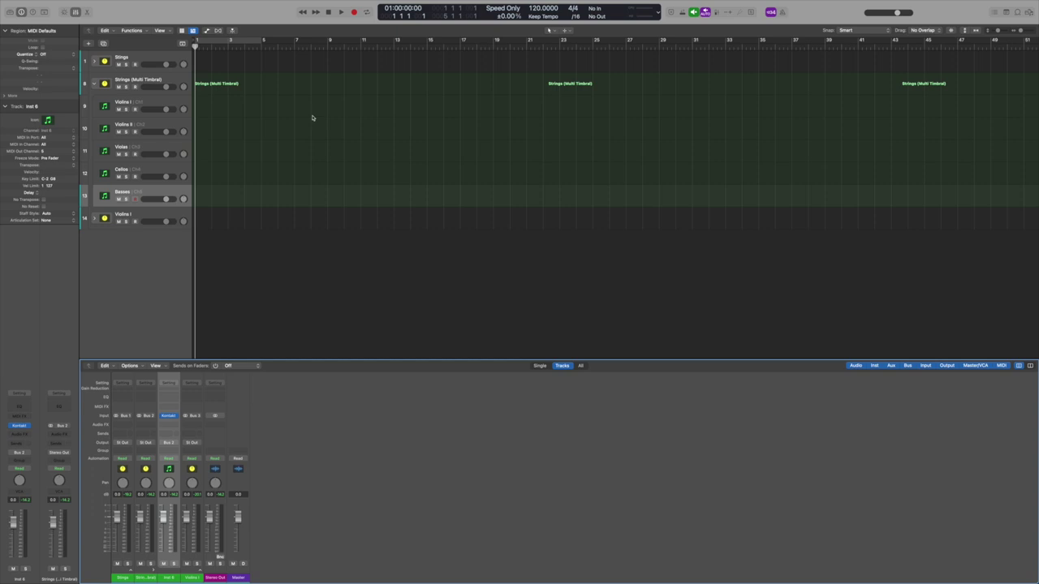
Collapse the Strings (Multi Timbral) stack and expand the Violins I stack
left_click(168, 108)
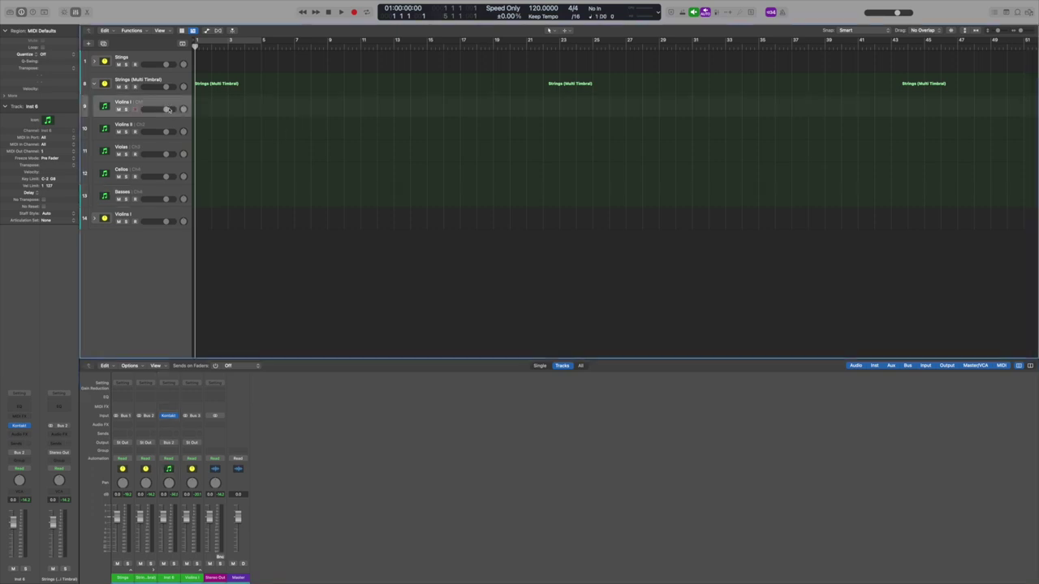
left_click_drag(169, 108, 167, 111)
left_click(95, 84)
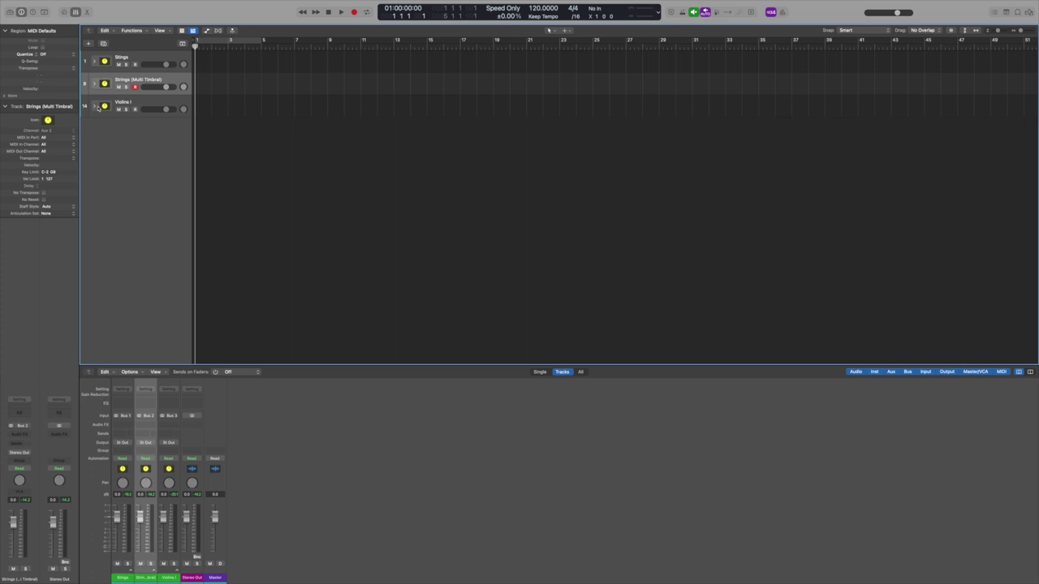
left_click(95, 106)
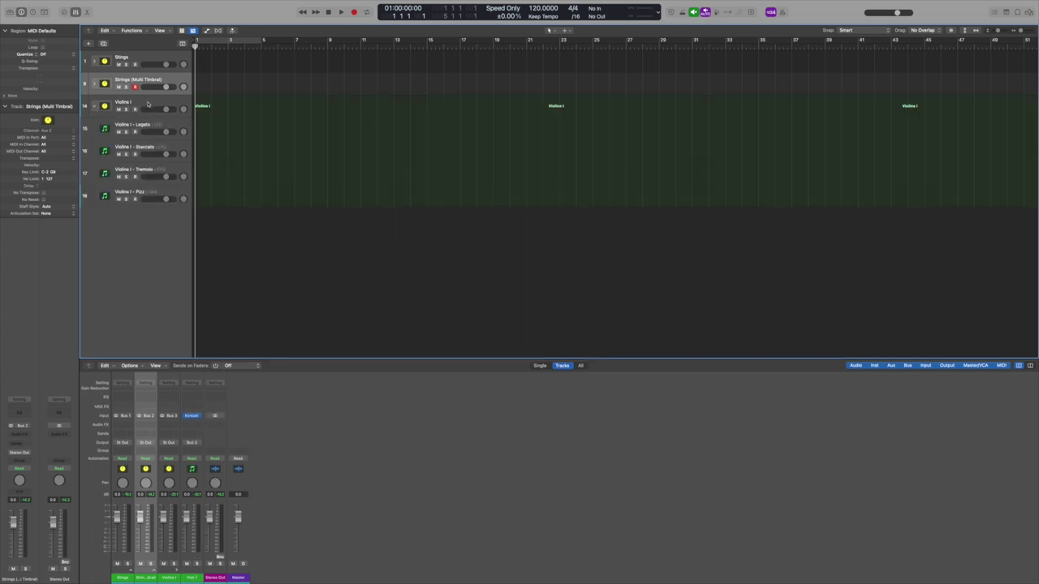
Examine the articulation patches loaded in the Kontakt instance behind the Violins I stack
left_click(141, 102)
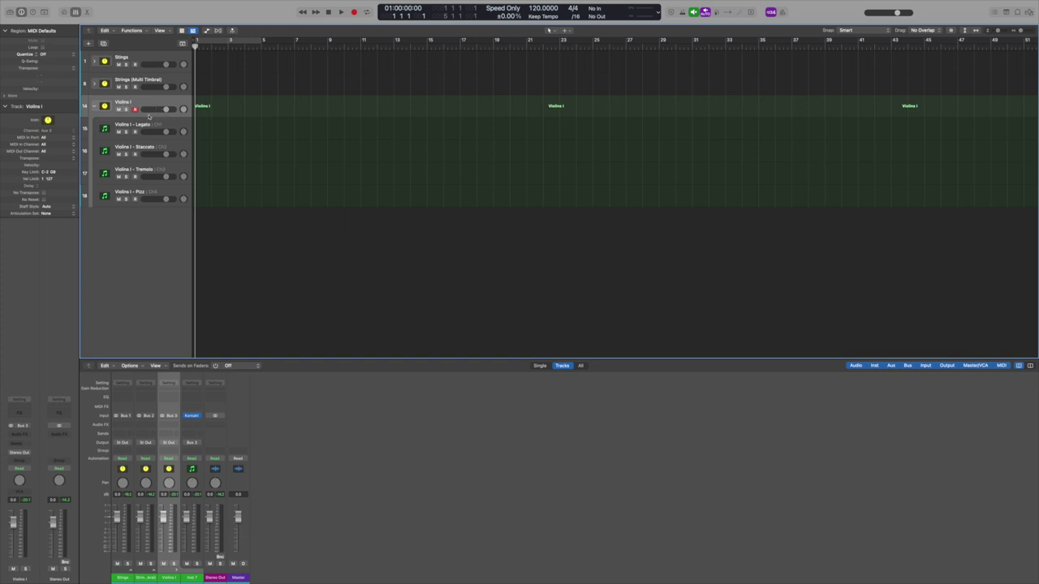
left_click(164, 128)
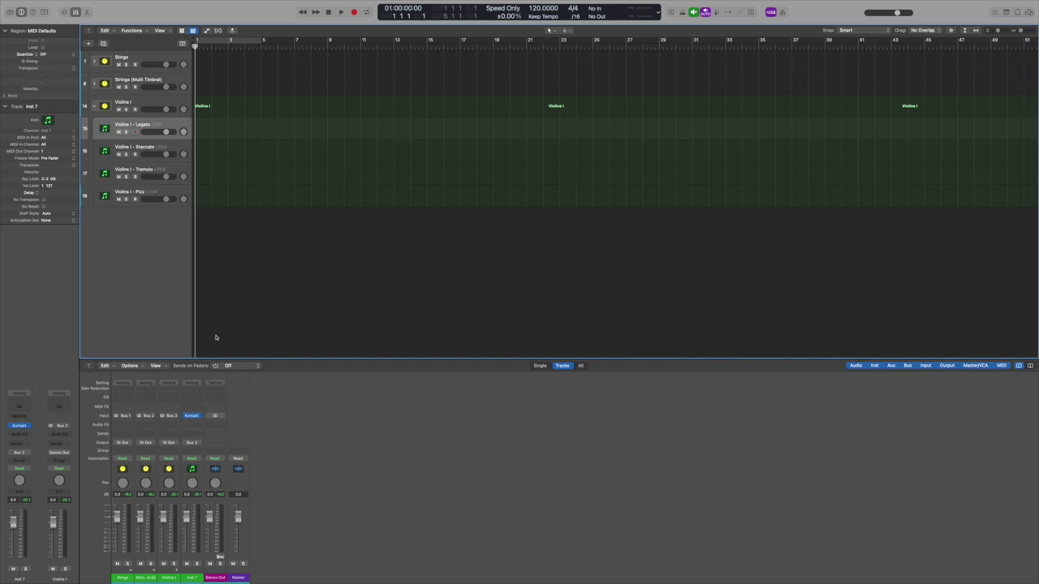
left_click(193, 414)
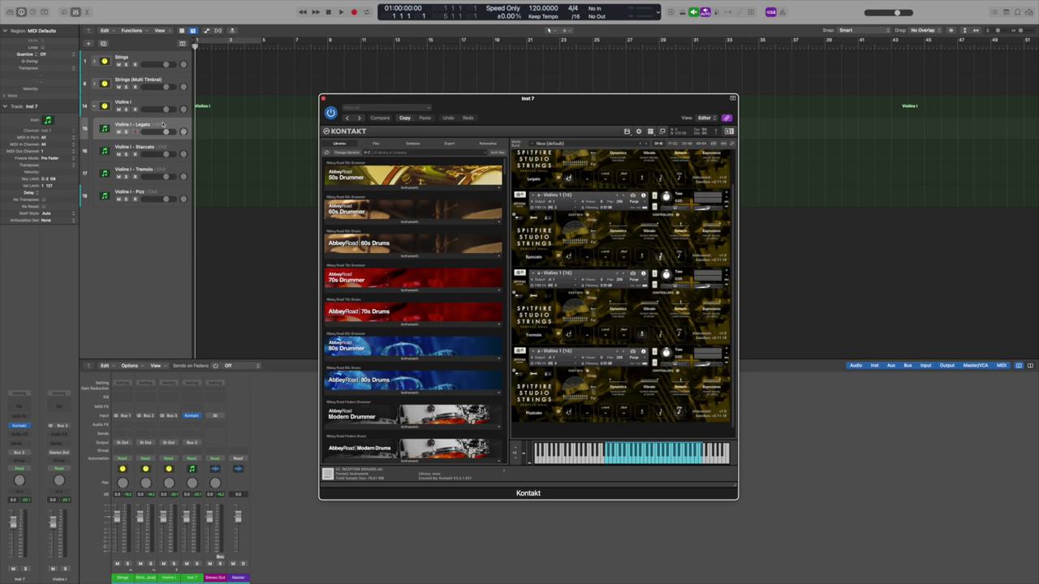
scroll(577, 159, "up", 2)
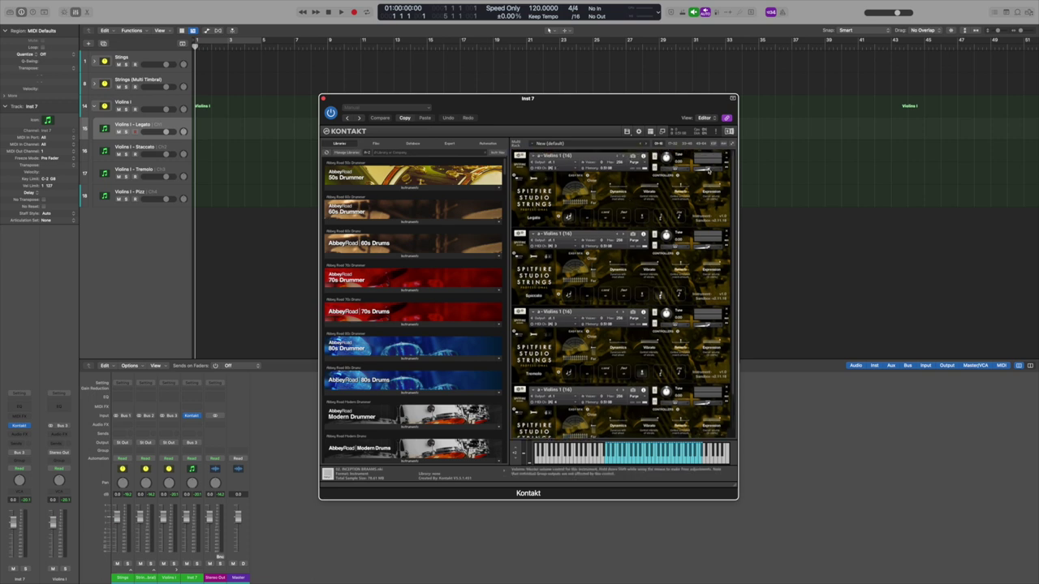
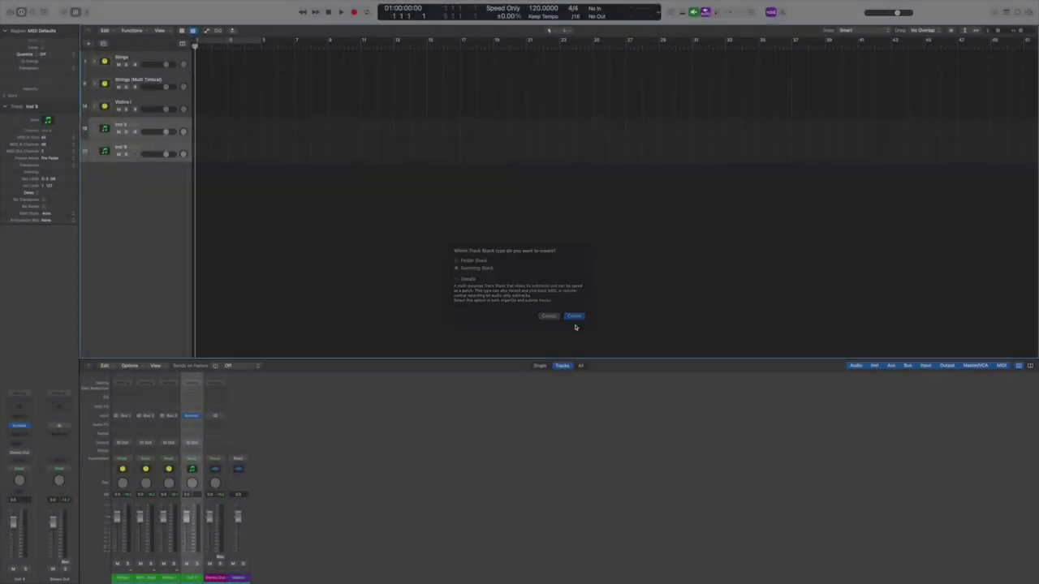
Create a summing stack from the two Inst 9 tracks and name it Violins
left_click(574, 324)
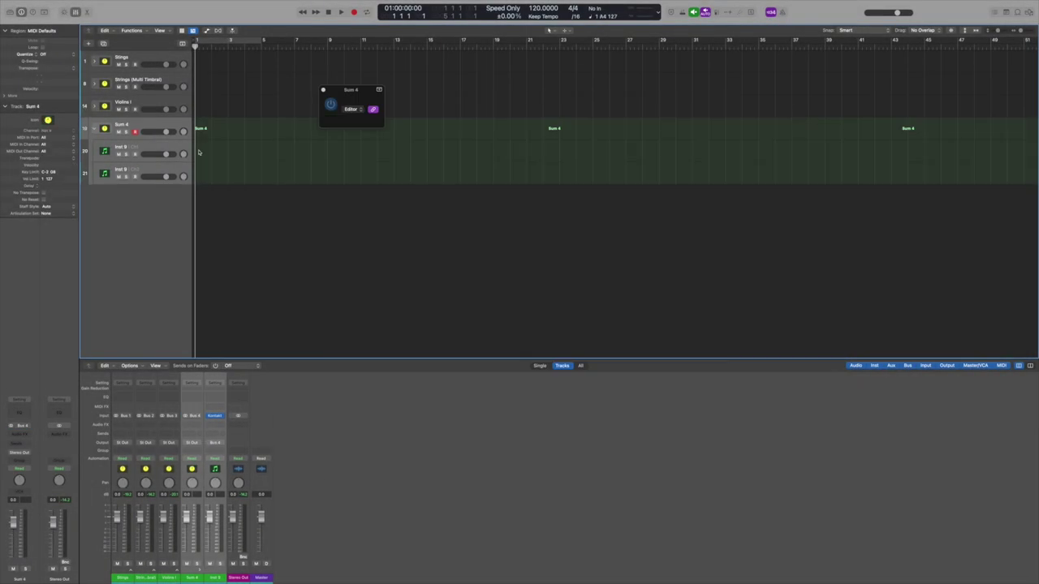
double_click(122, 125)
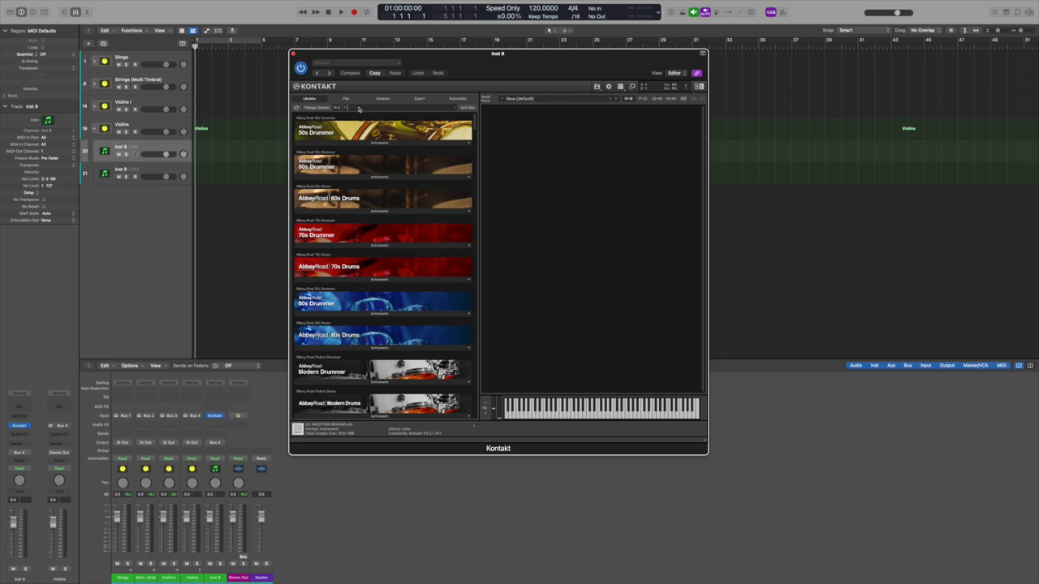
Search Kontakt's libraries for "studio" and load Violins 1 (16) from Spitfire Studio Strings Professional
type("studio")
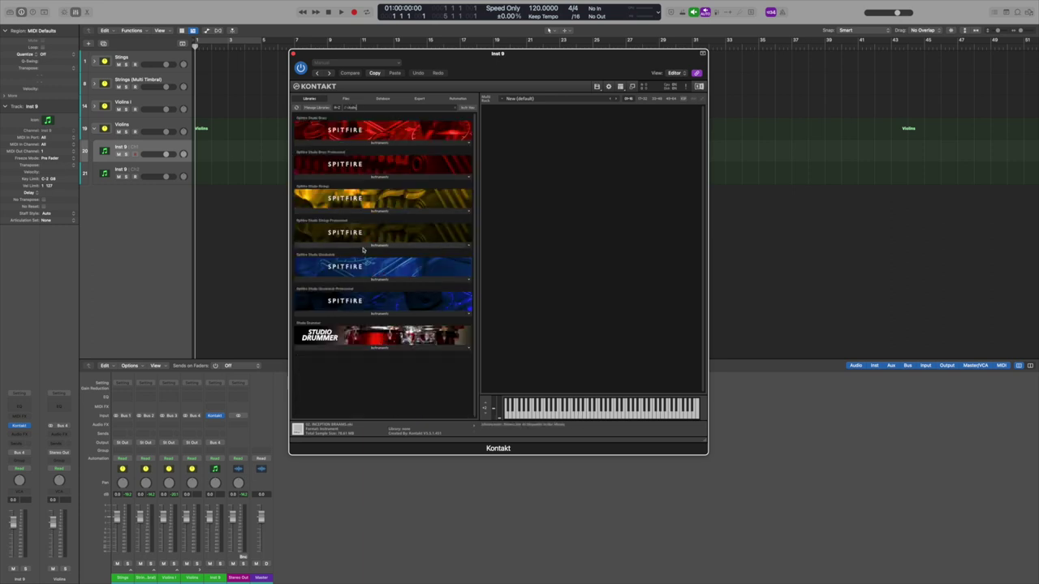
left_click(363, 245)
left_click(322, 255)
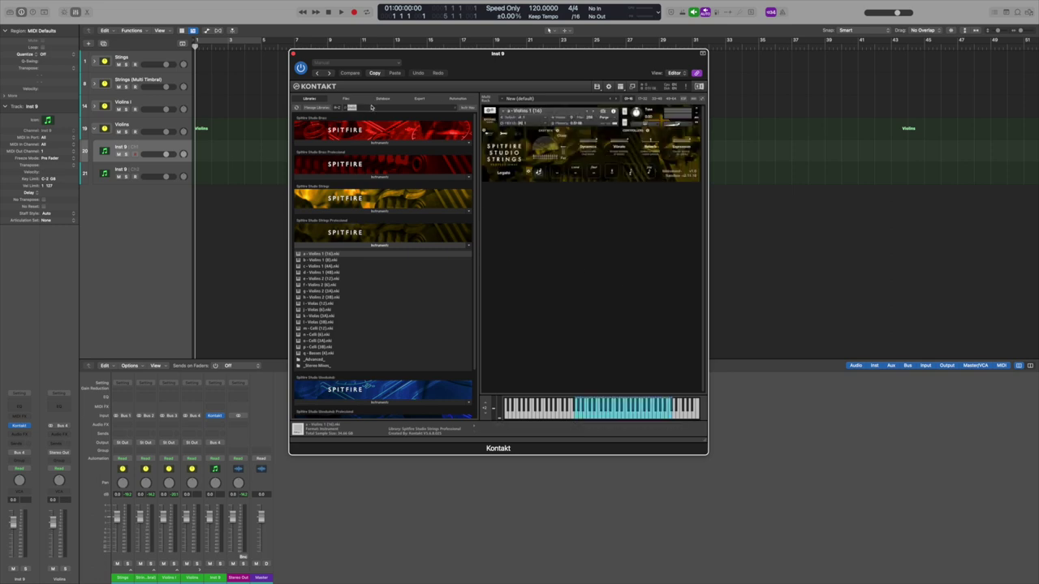
Search Kontakt's libraries for "novo" and load the Violin Section from NOVO's Traditional folder
type("novo")
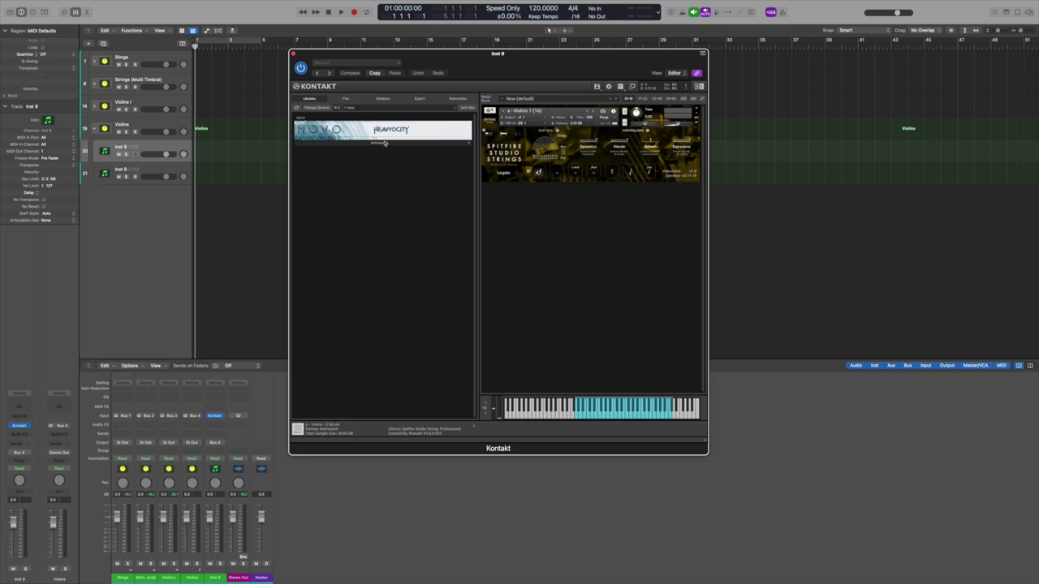
left_click(385, 143)
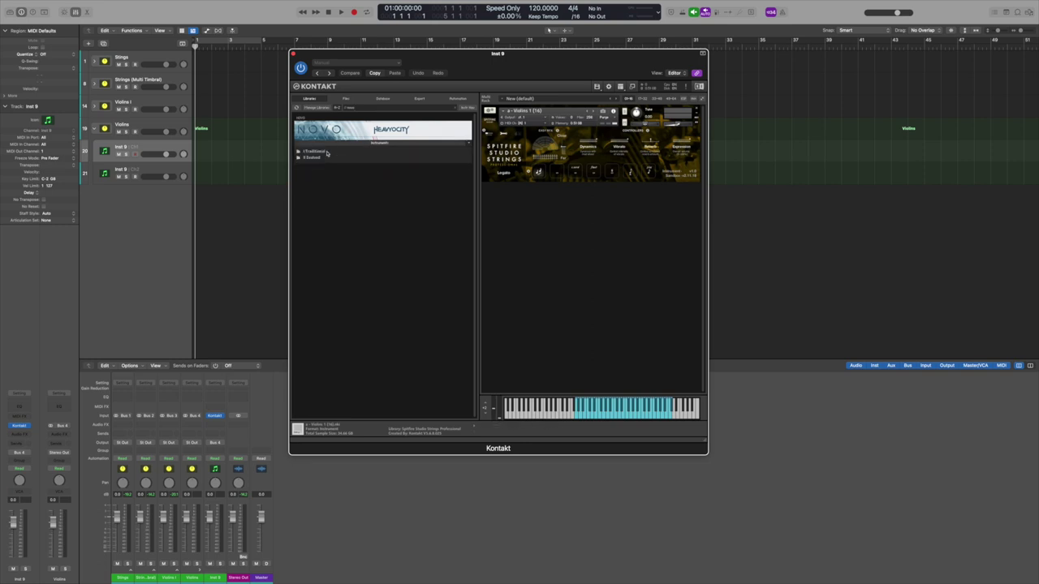
left_click(327, 152)
left_click(341, 158)
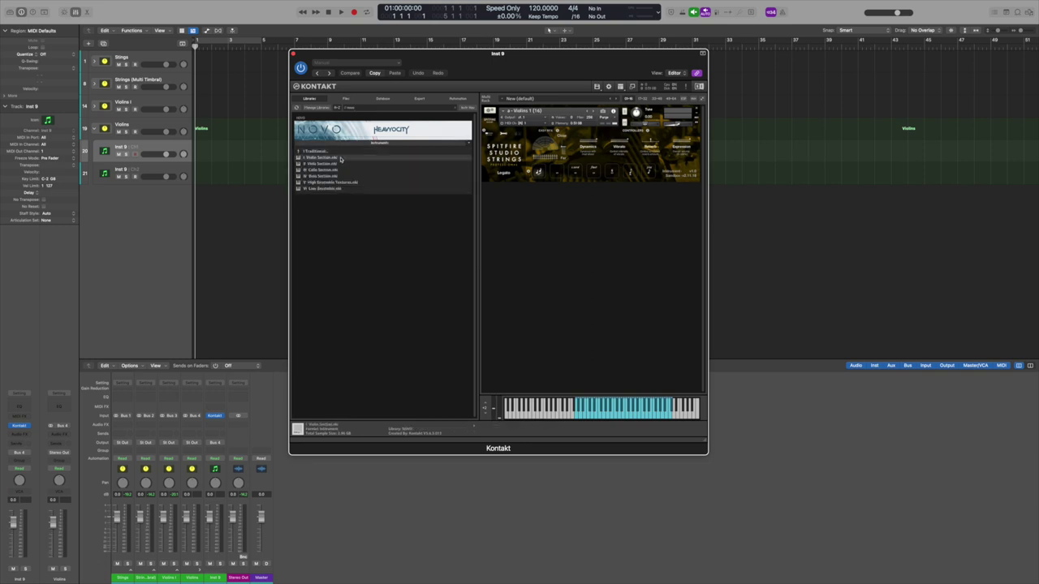
double_click(376, 155)
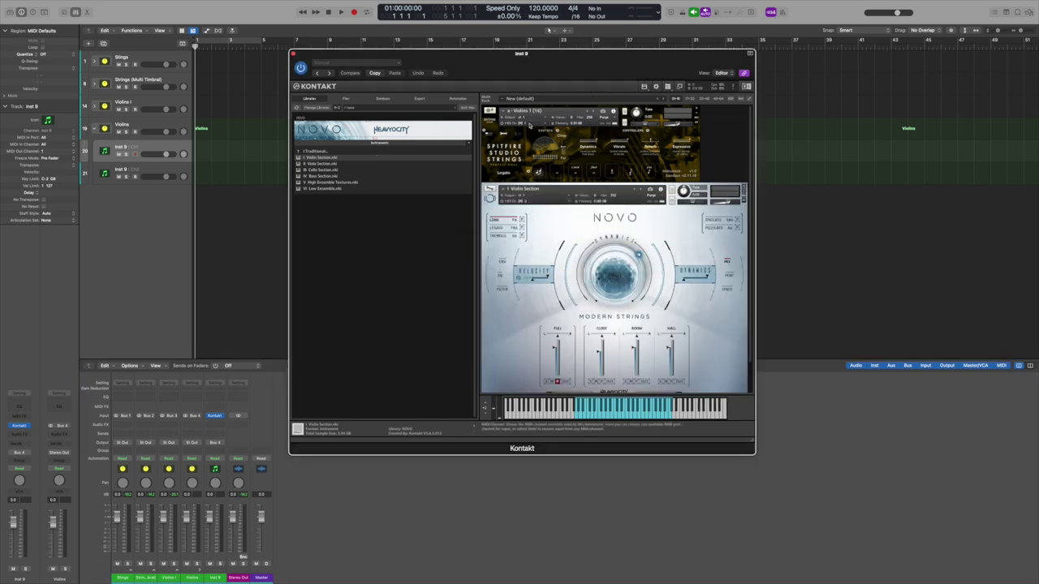
Audition the first and second Inst 9 tracks separately, and select the Violins stack to hear both layered
left_click(164, 138)
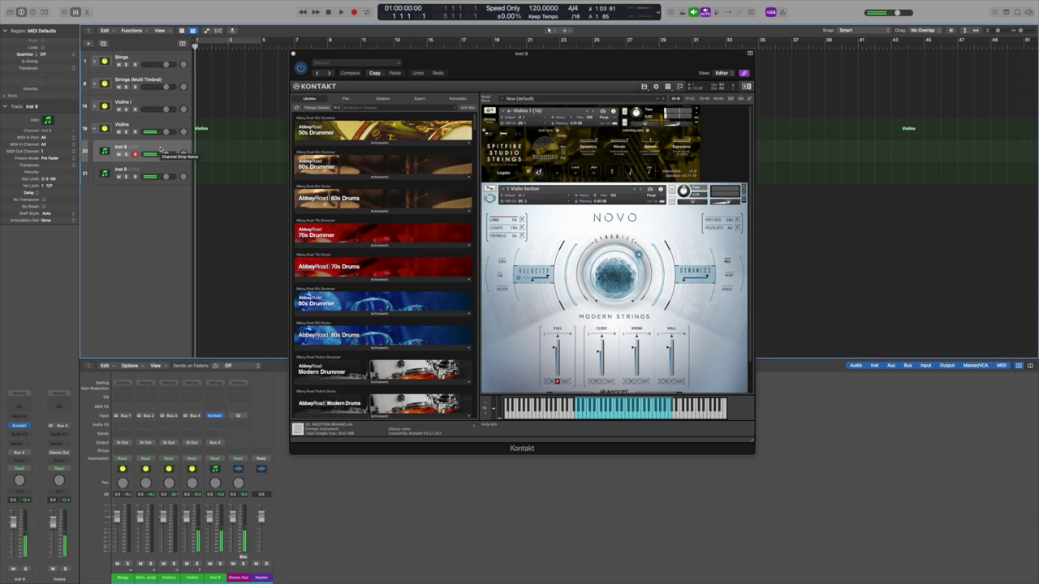
left_click(165, 178)
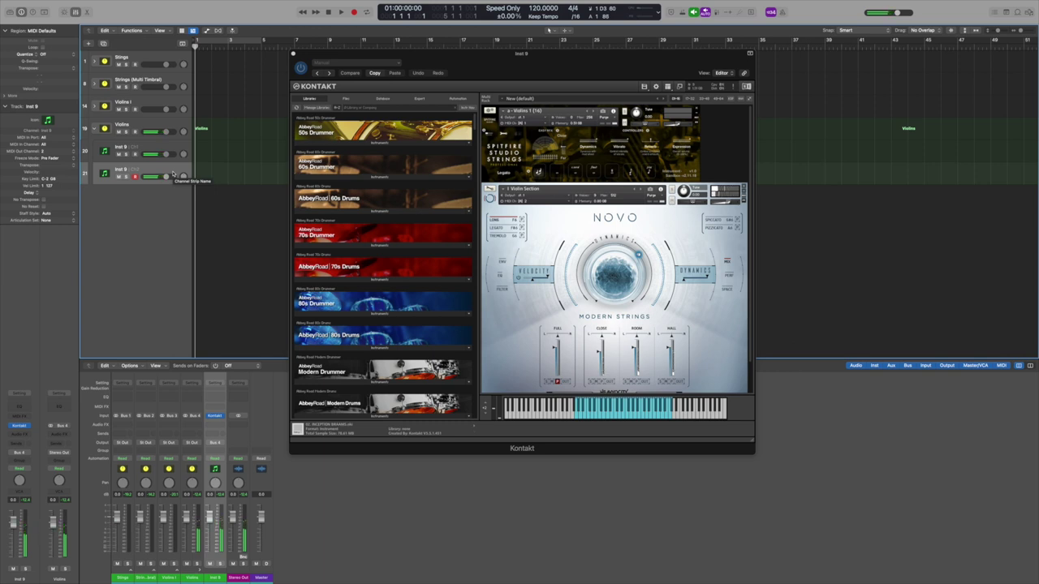
left_click(160, 127)
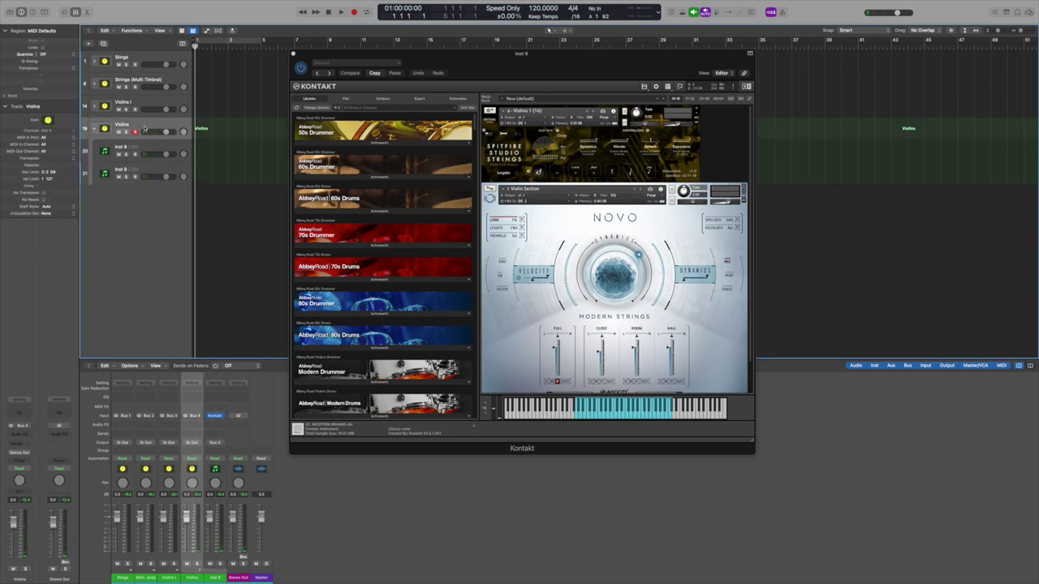